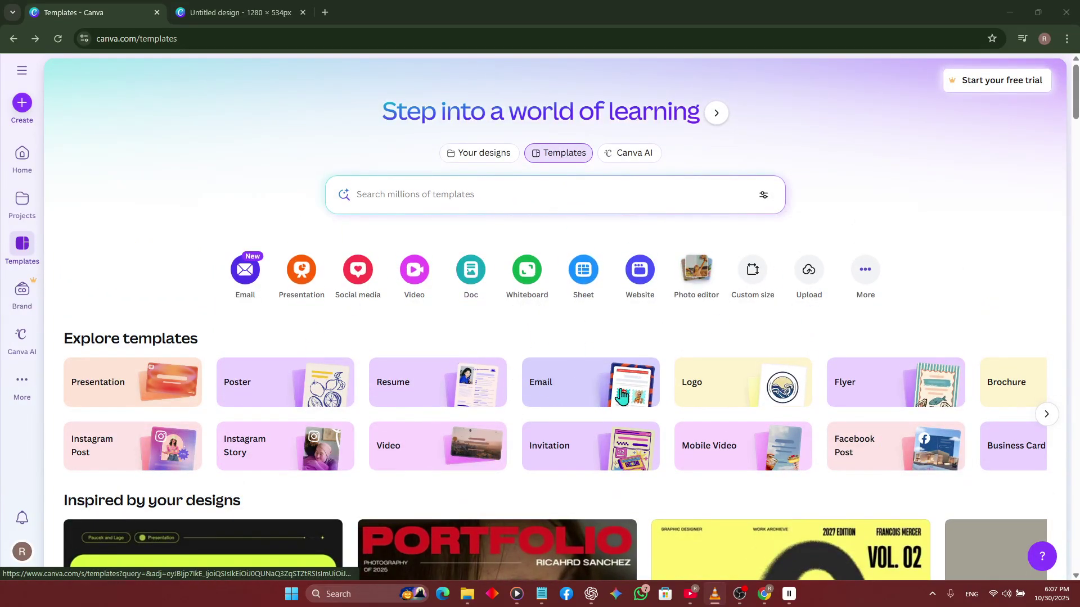
scroll(495, 362, "down", 5)
scroll(493, 362, "down", 5)
scroll(491, 357, "up", 10)
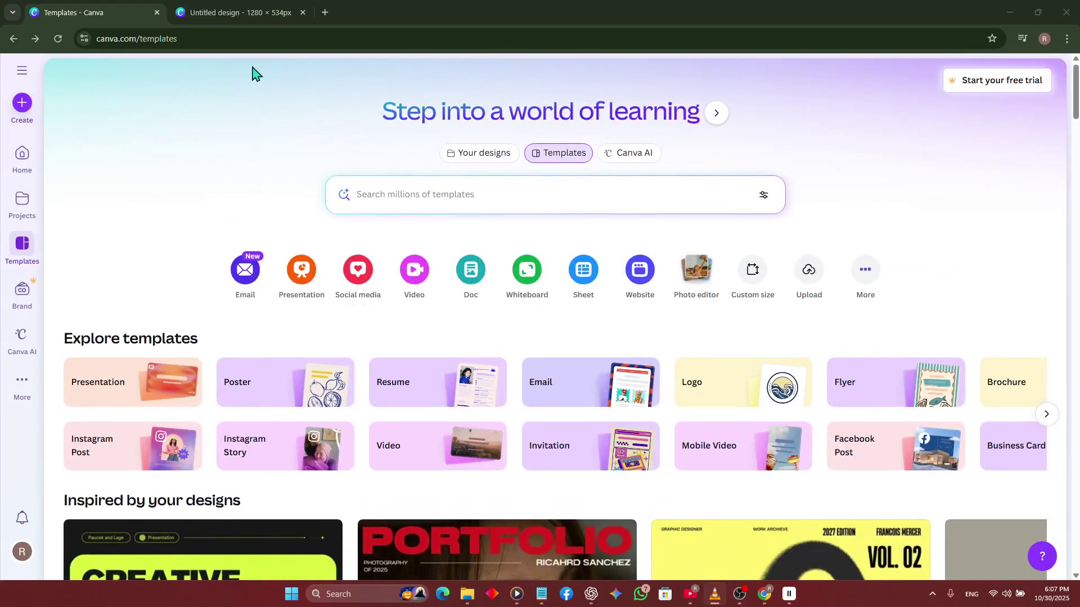
Switch to the untitled 1280 × 534 px design and scrub through its video from the start to about 20 seconds
left_click(239, 13)
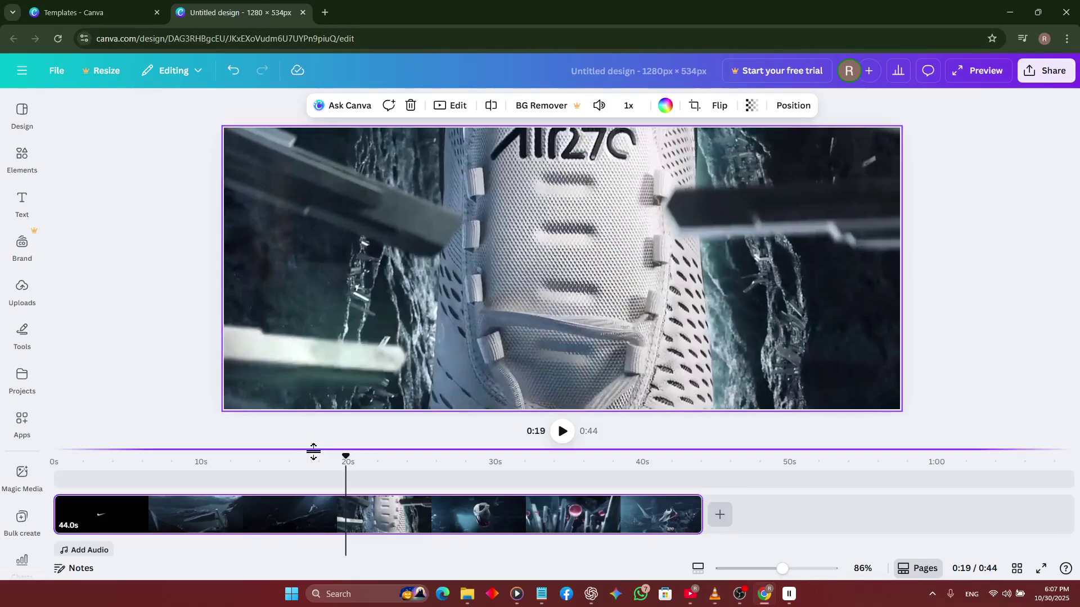
left_click_drag(346, 457, 1, 485)
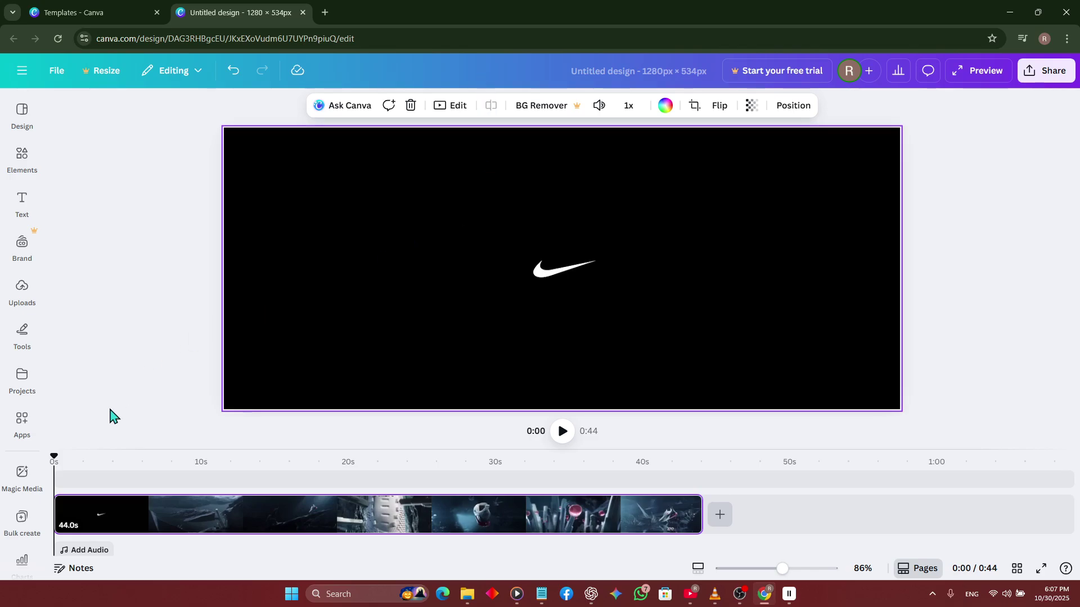
left_click_drag(54, 455, 347, 485)
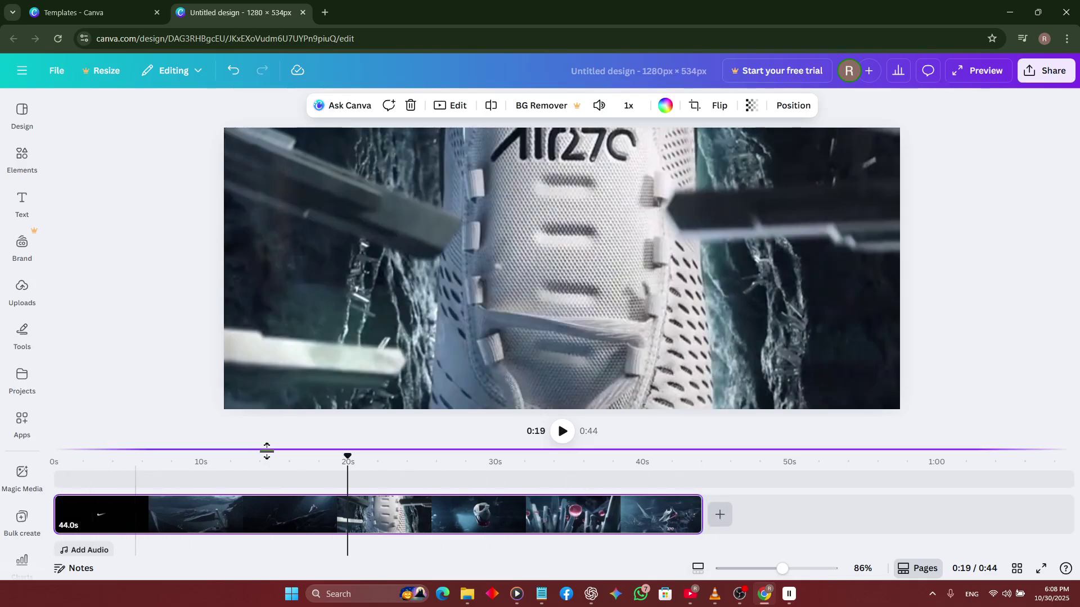
Split the shoe video at about 10.7 seconds on the timeline
left_click_drag(346, 458, 244, 456)
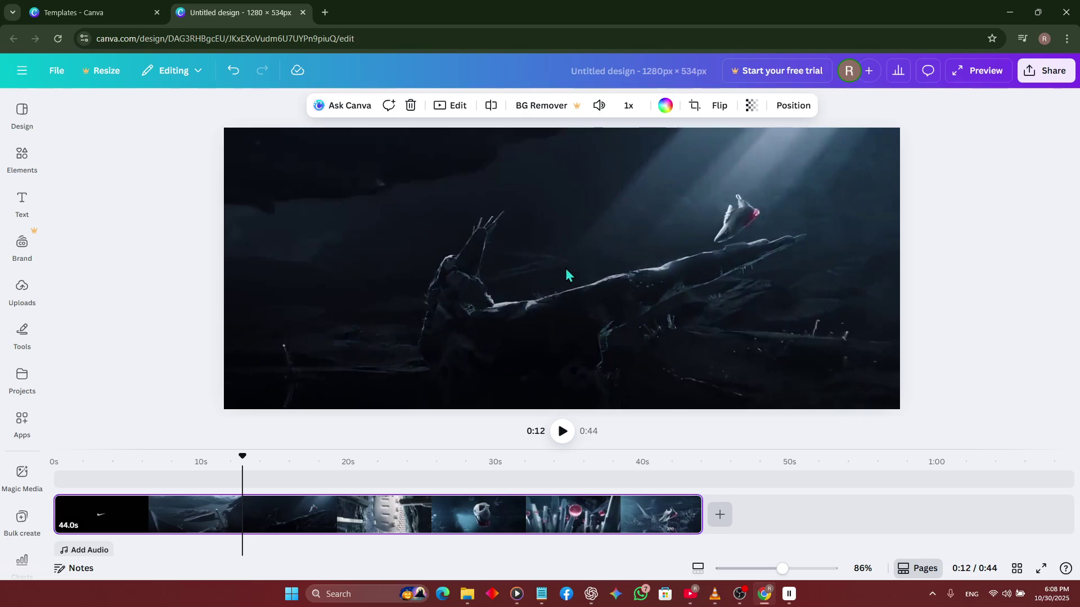
left_click_drag(241, 454, 211, 460)
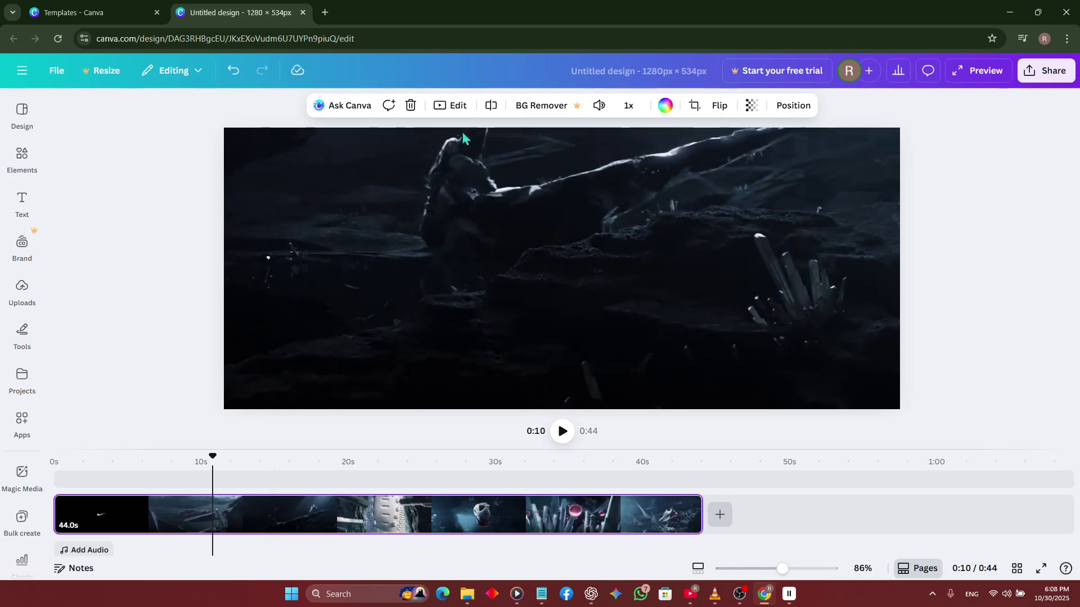
left_click(492, 107)
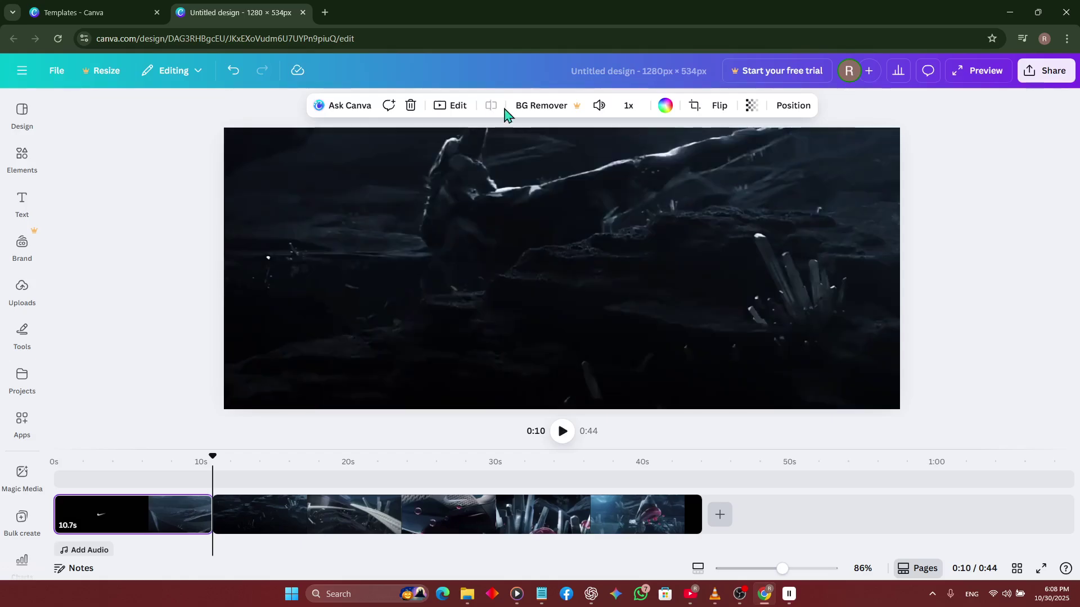
Delete the first clip, the part before the split, from the timeline
left_click(181, 516)
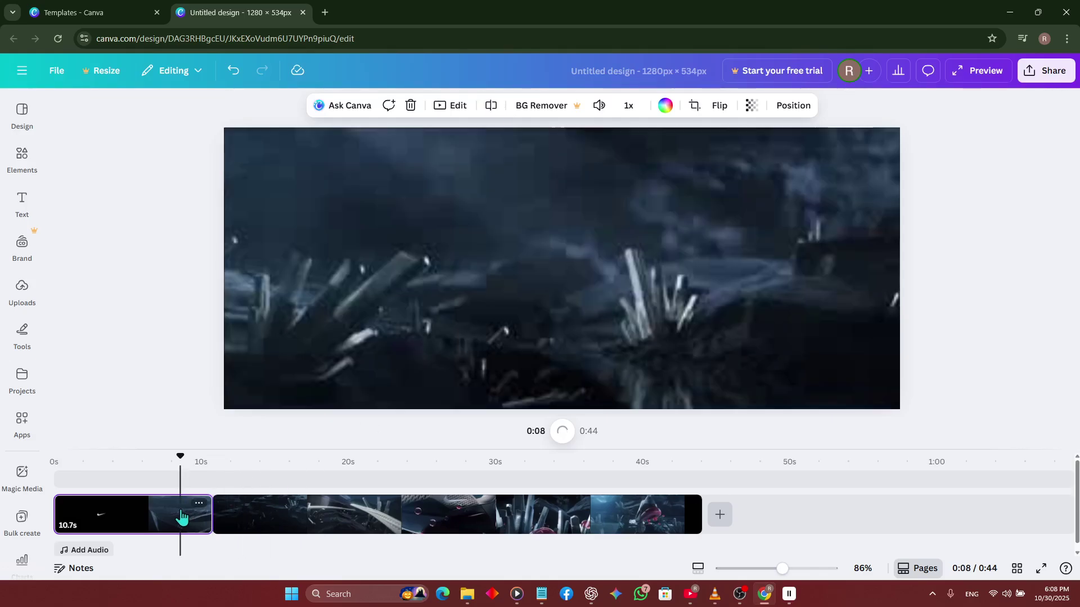
left_click(259, 513)
left_click(195, 514)
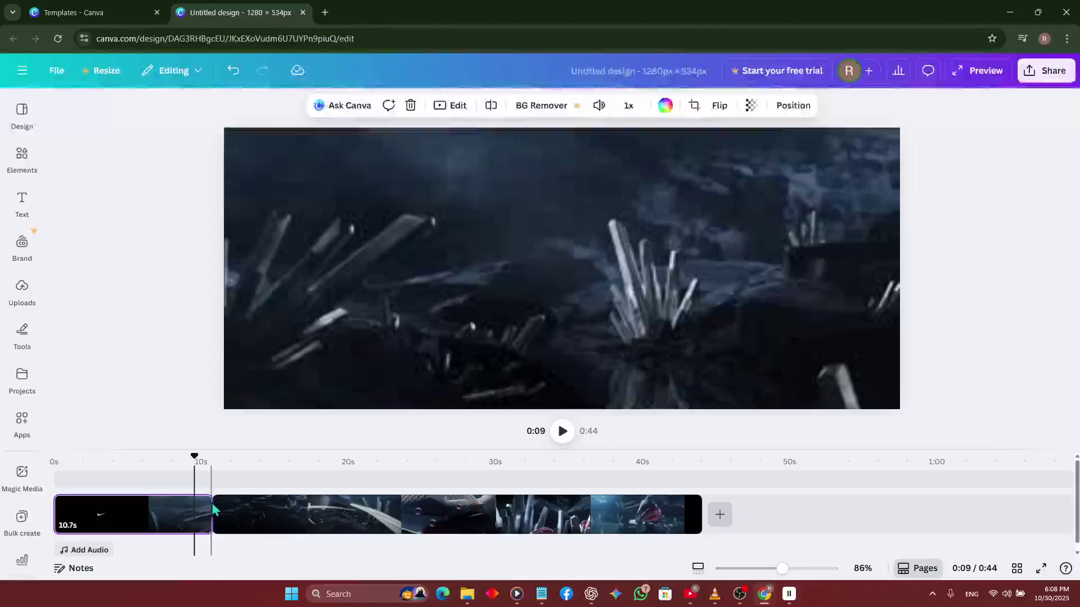
right_click(201, 500)
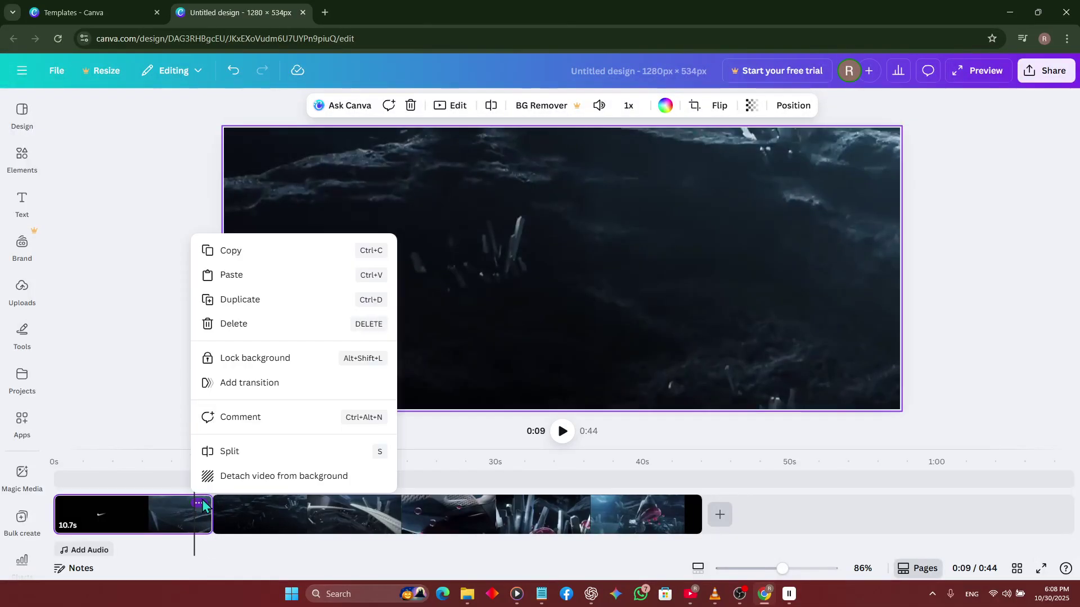
left_click(244, 323)
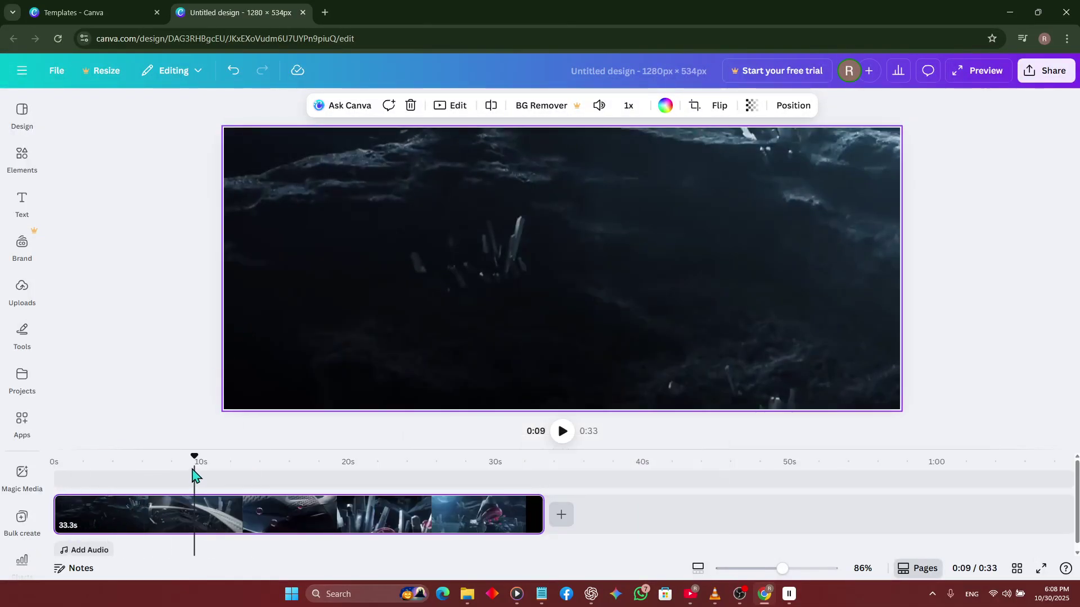
Split the remaining video at about 22.7 seconds
left_click_drag(194, 475, 54, 464)
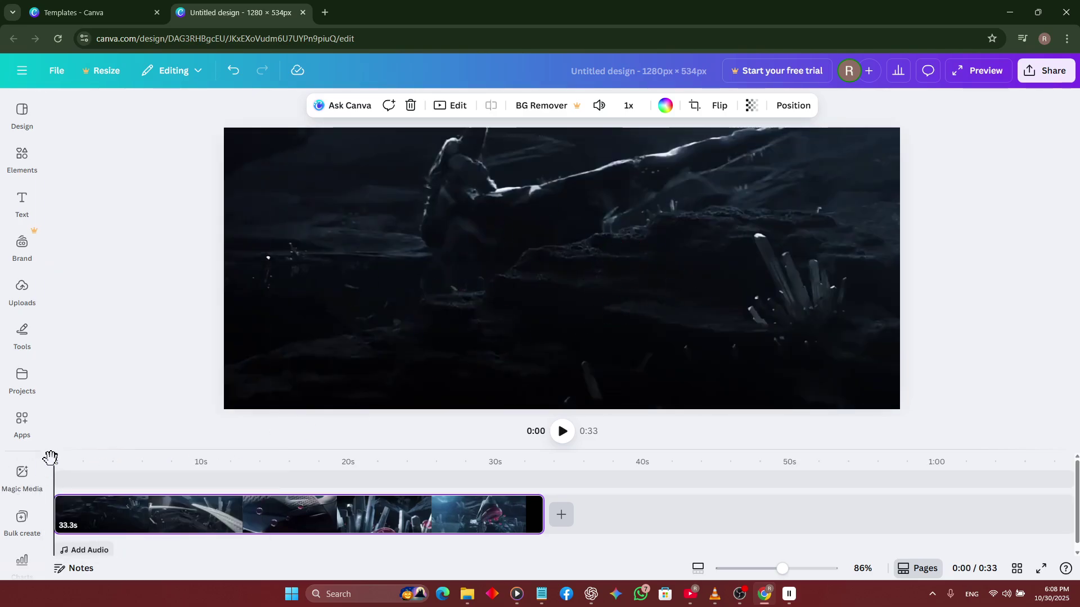
left_click_drag(55, 457, 421, 472)
left_click(389, 467)
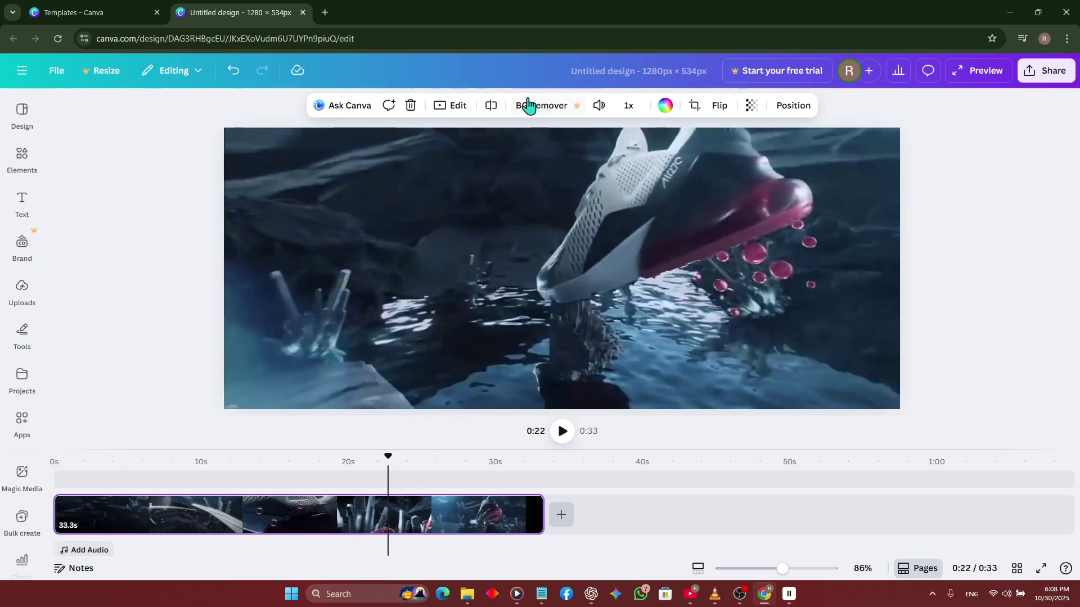
left_click(491, 107)
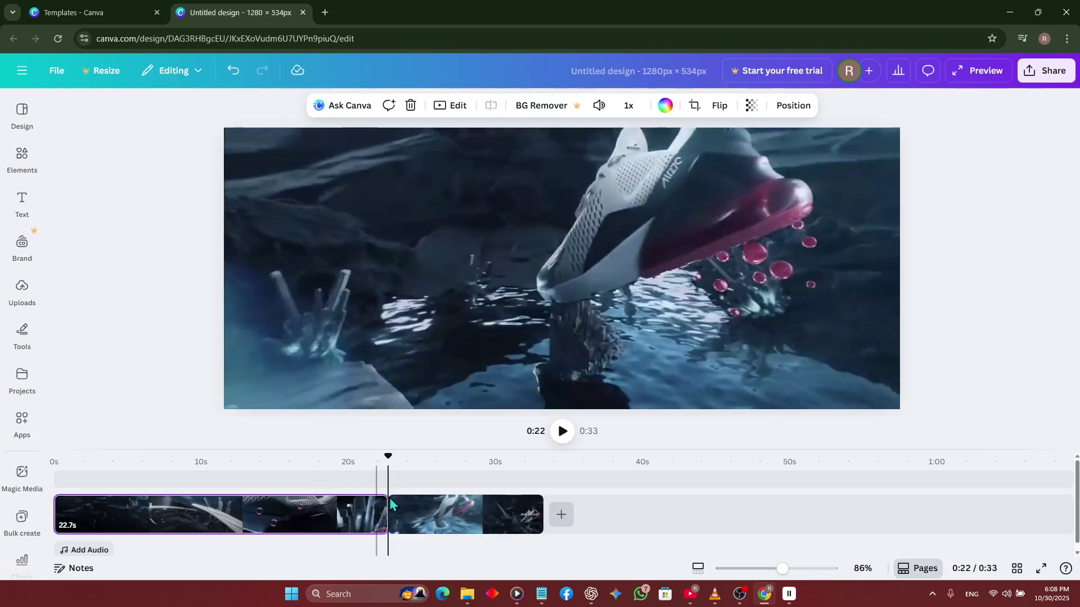
Delete the 22.7-second clip before the new split, keeping only the closing part of the video
left_click(355, 515)
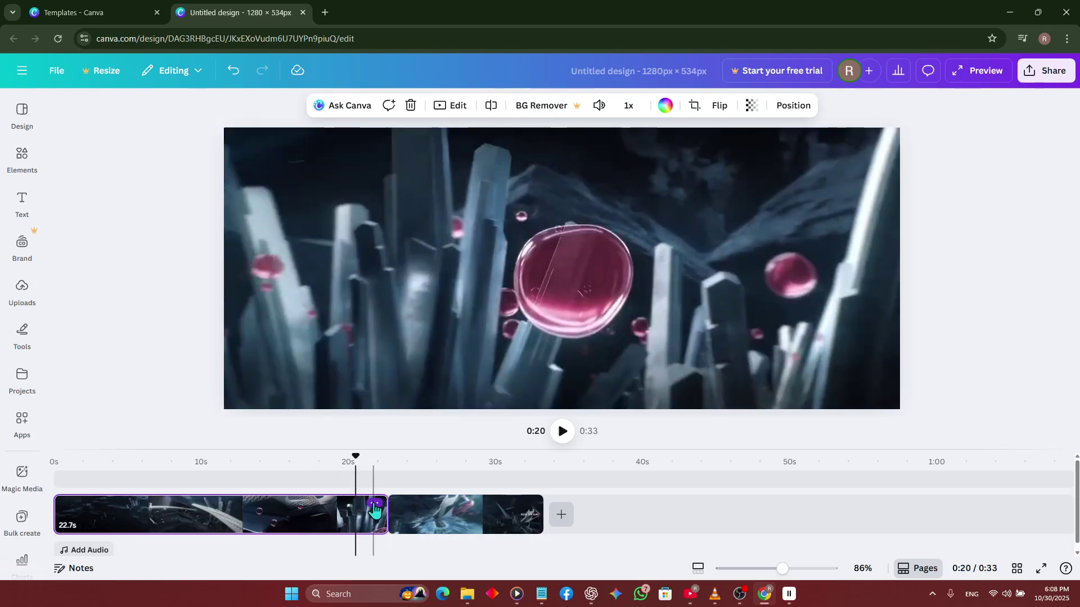
right_click(395, 495)
left_click(409, 325)
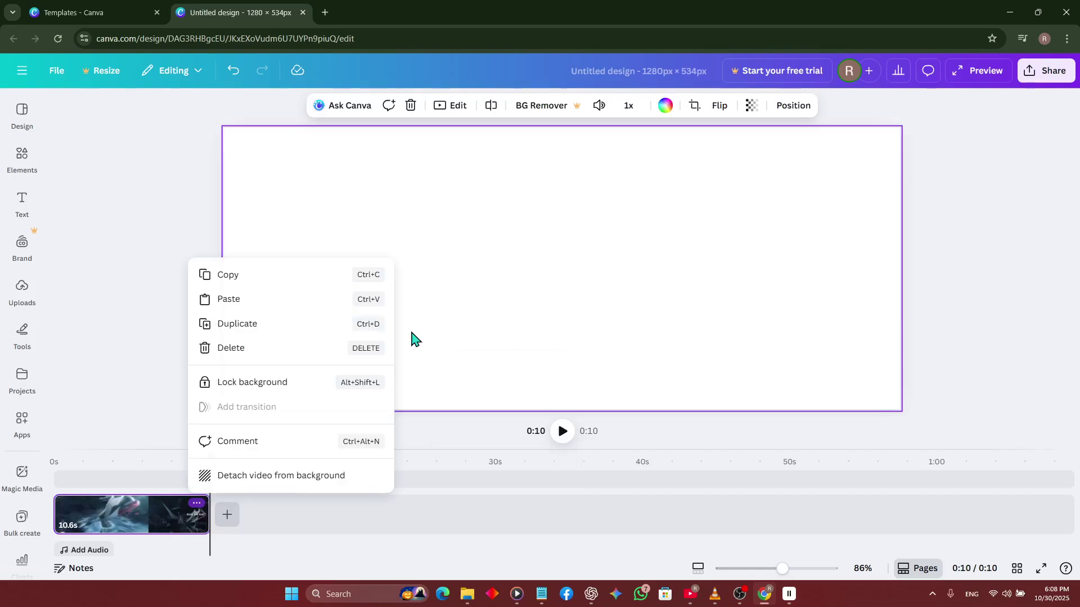
left_click(151, 528)
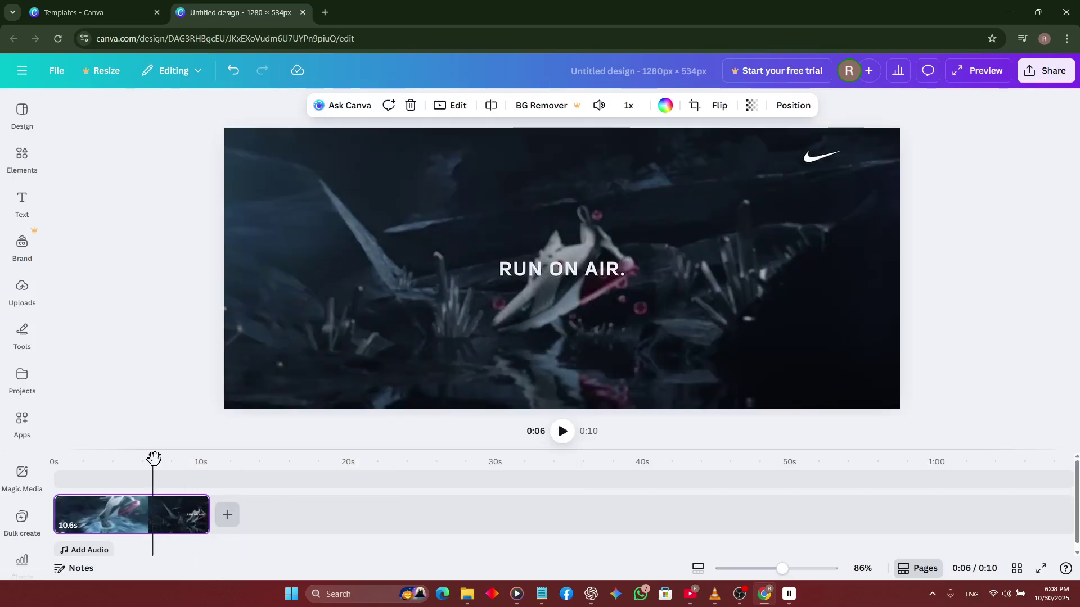
left_click_drag(152, 458, 67, 459)
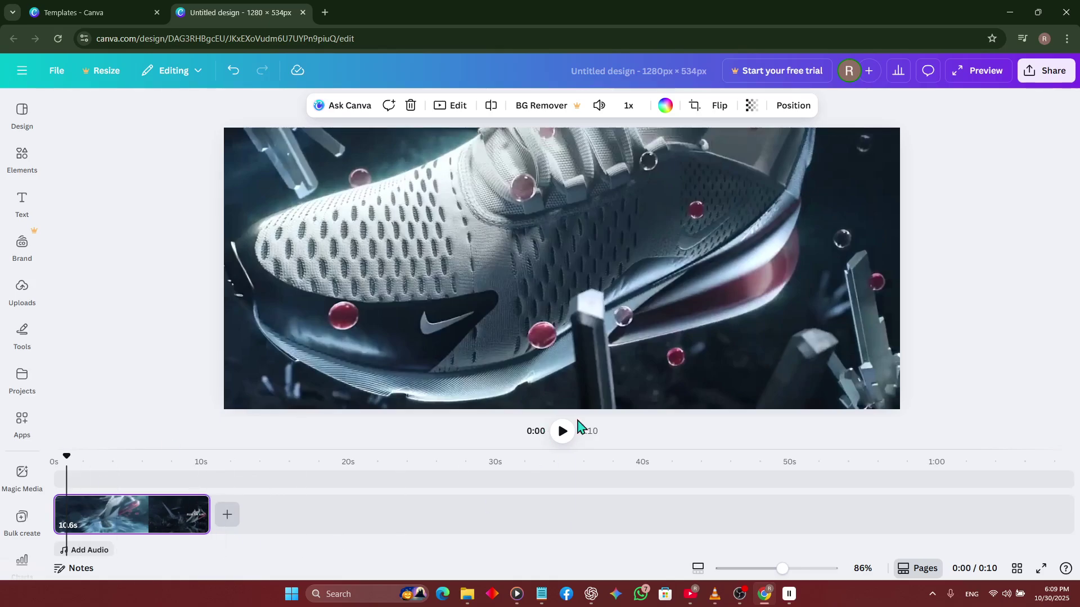
mouse_move(194, 511)
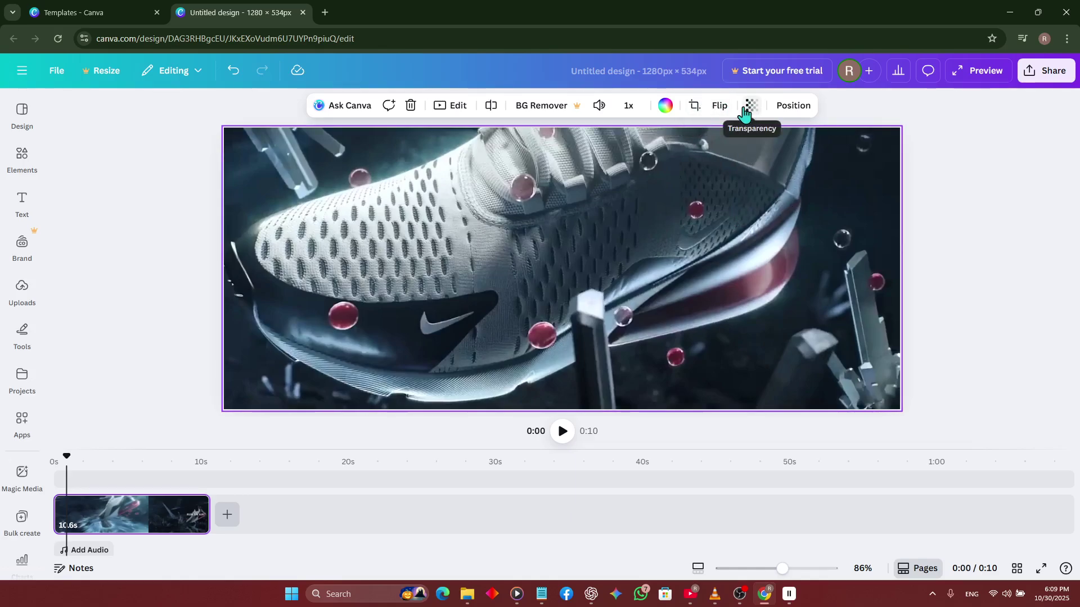
left_click(451, 107)
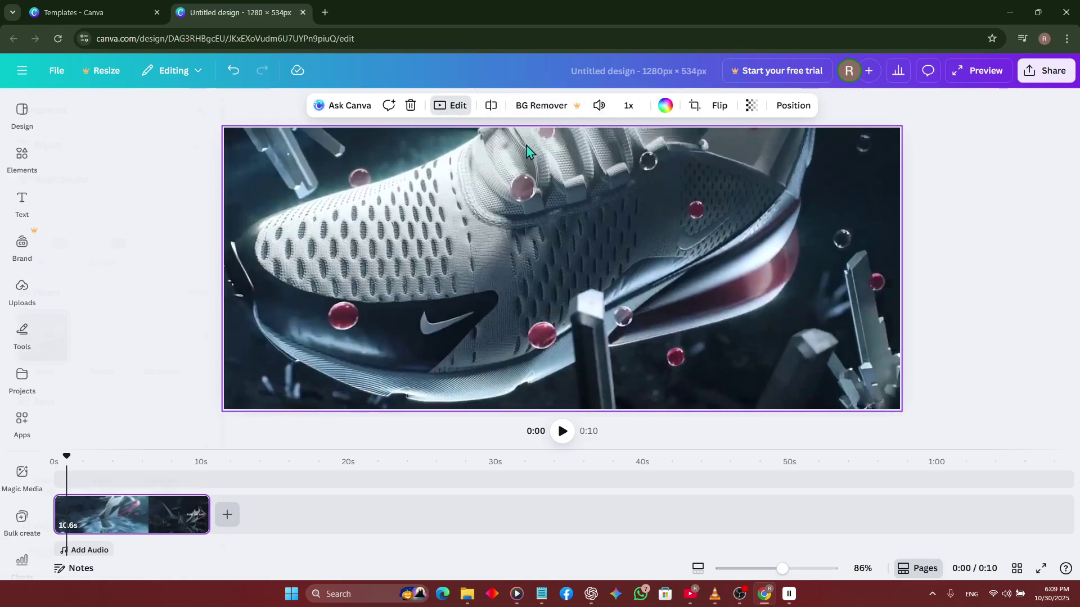
left_click(238, 111)
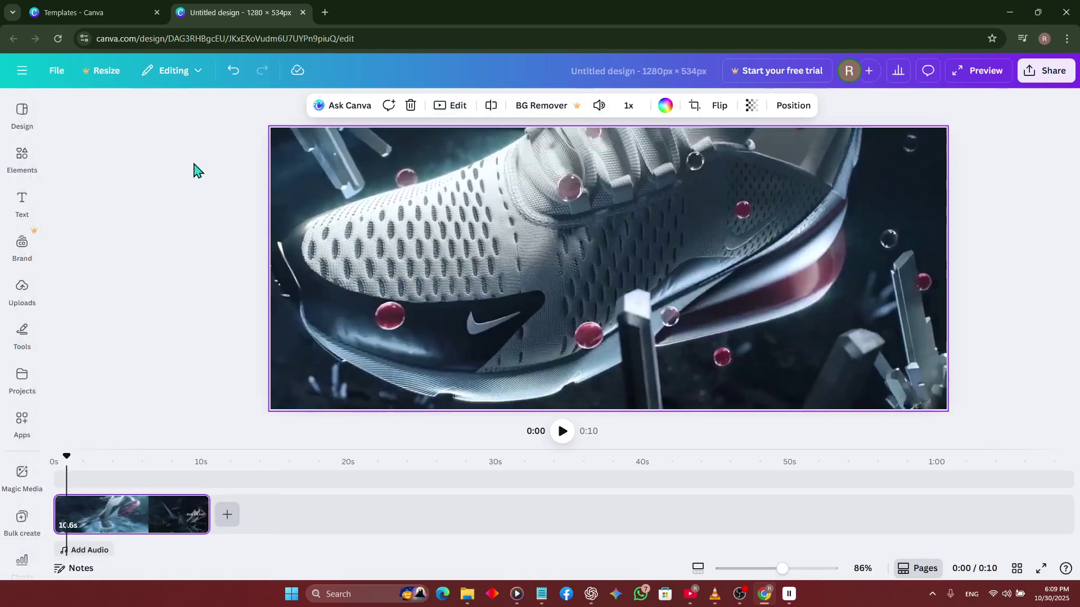
Add a default paragraph text box over the shoe video
left_click(32, 203)
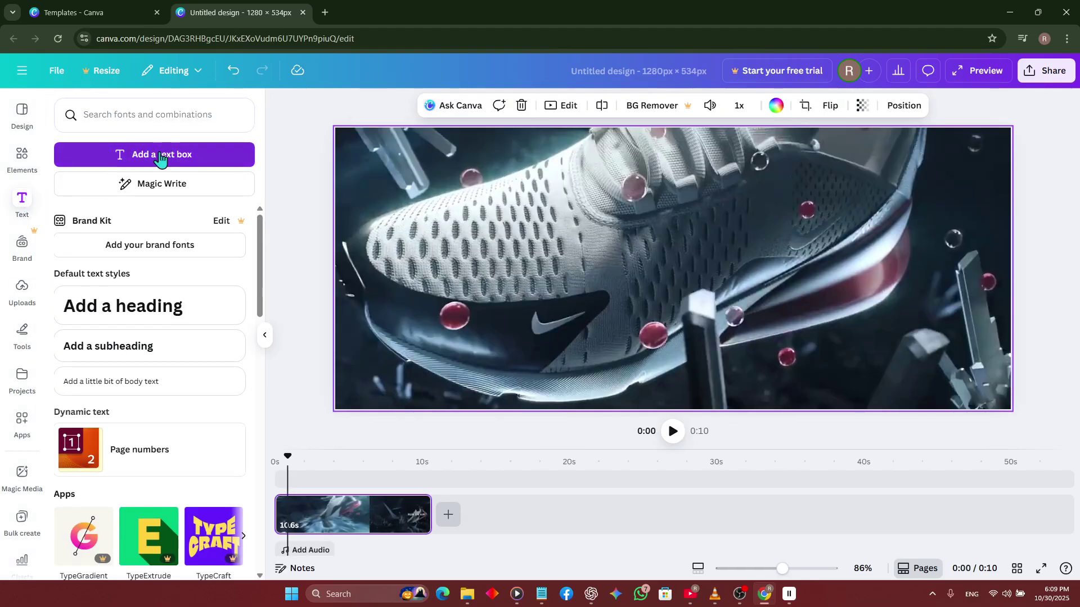
left_click(160, 154)
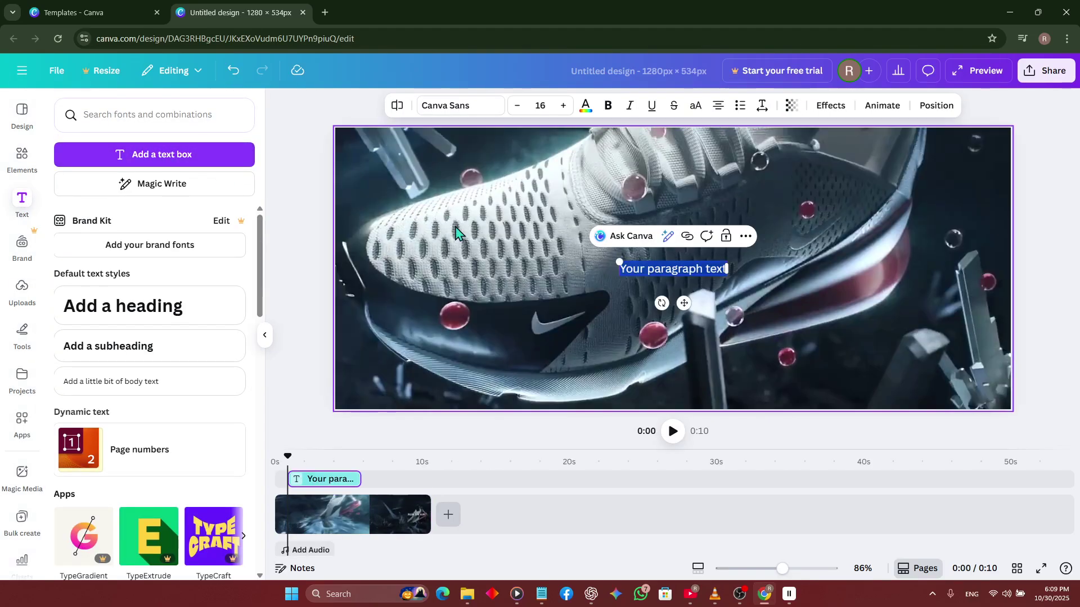
left_click(746, 237)
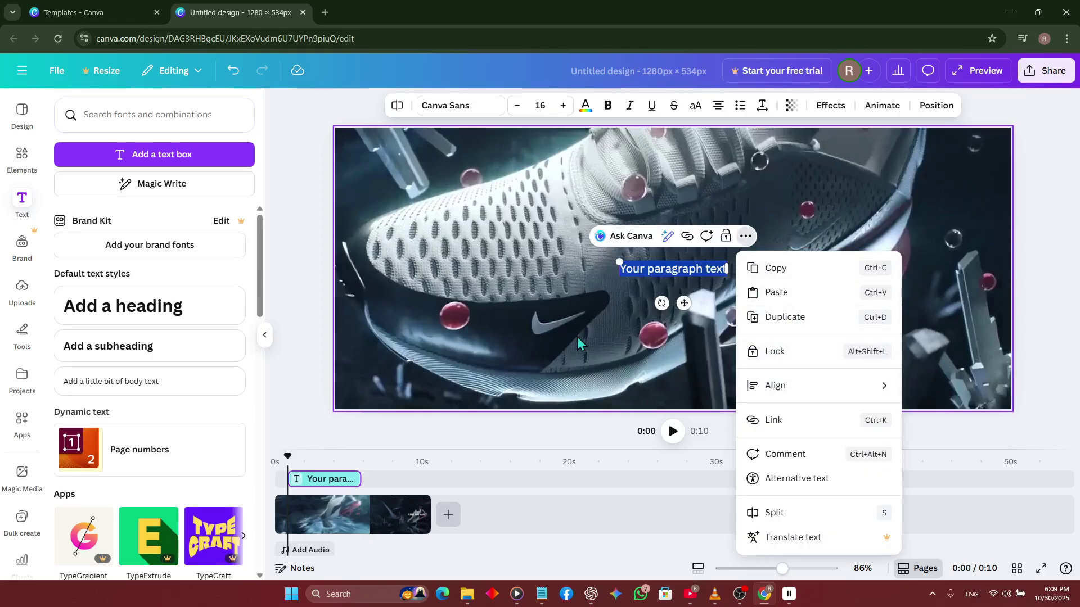
left_click(731, 400)
Delete the paragraph text box from the design and close the text options
left_click(699, 275)
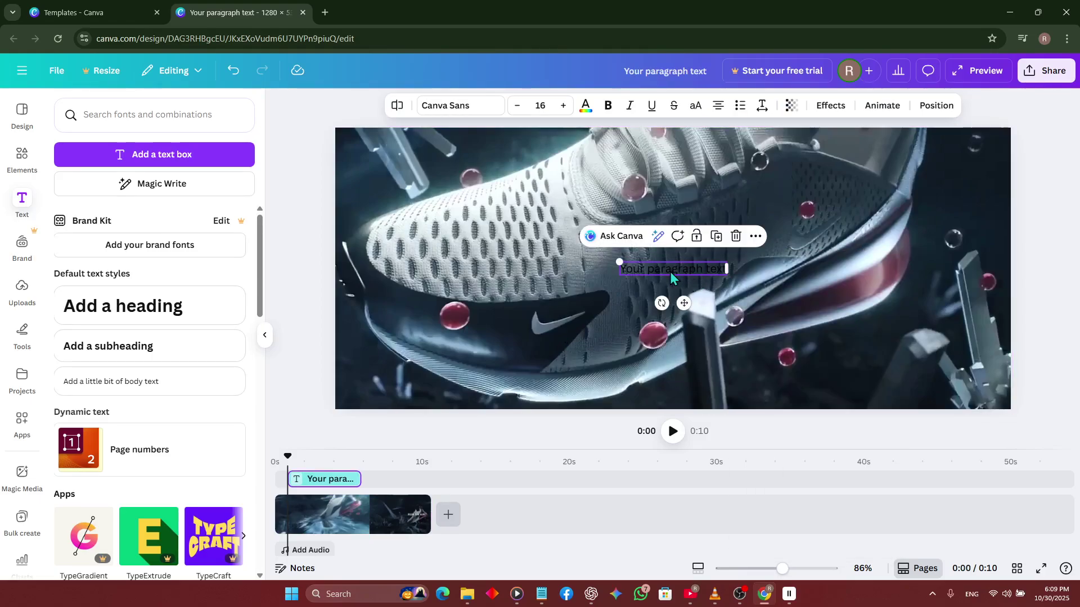
right_click(693, 269)
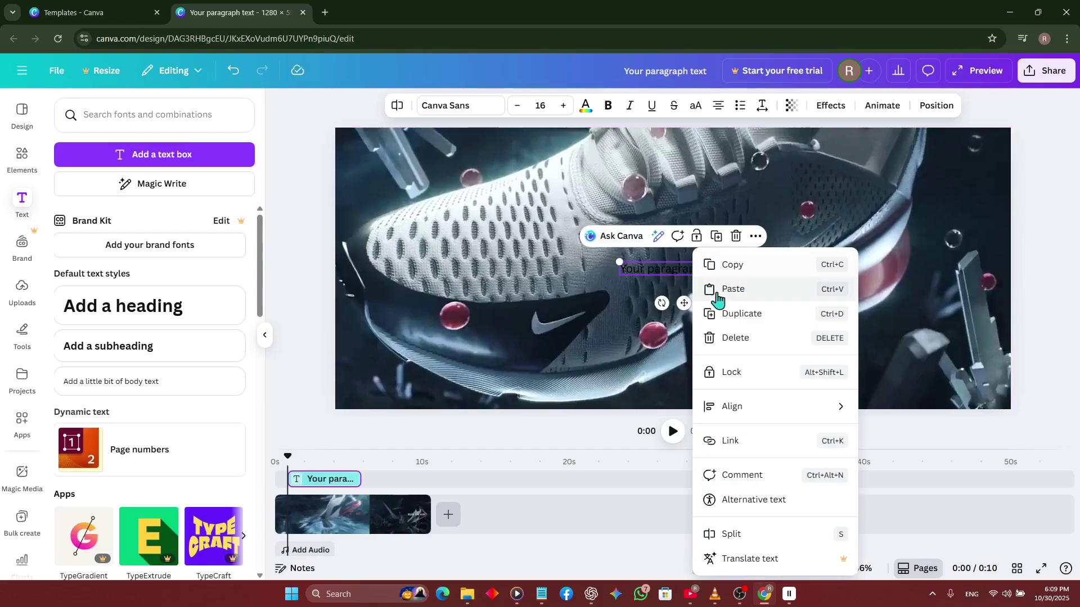
left_click(726, 339)
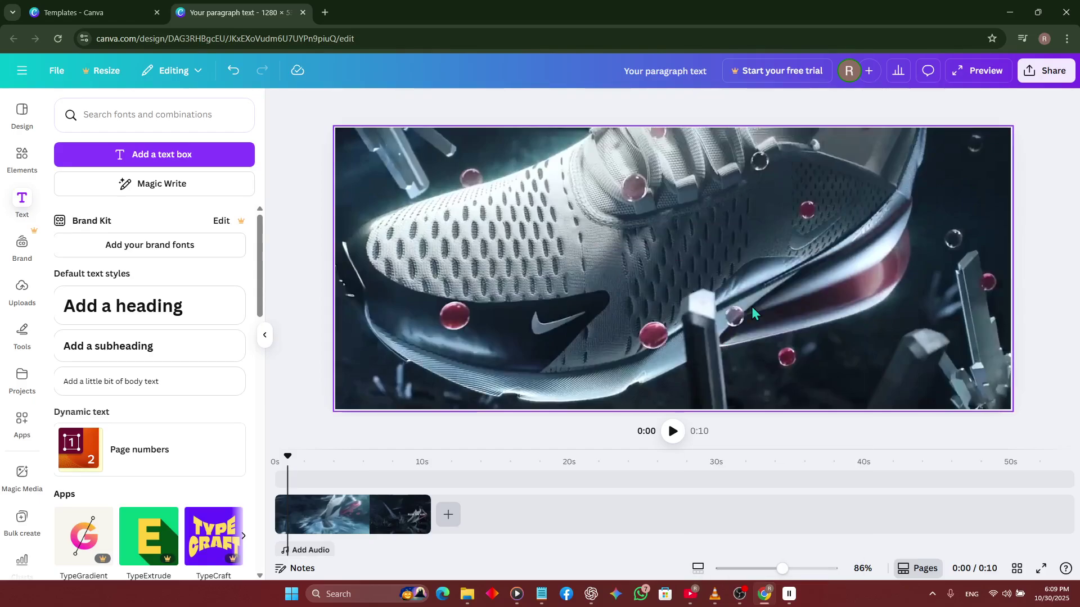
left_click(265, 335)
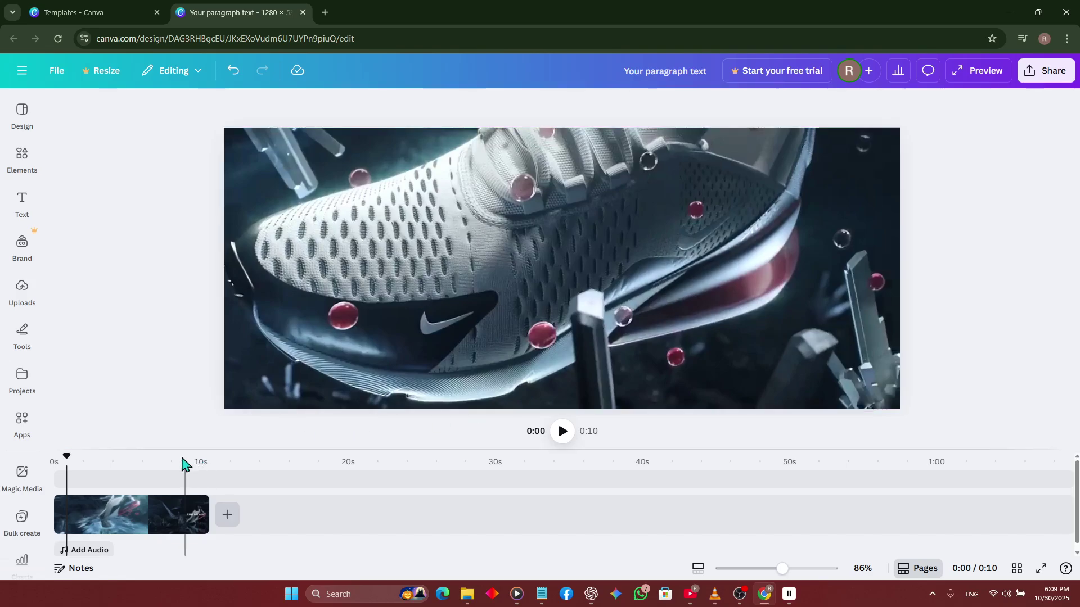
Split the remaining shoe clip at about 2 seconds on the timeline
mouse_move(64, 460)
left_mouse_down()
mouse_move(215, 458)
mouse_move(60, 471)
mouse_move(188, 474)
mouse_move(52, 475)
left_mouse_up()
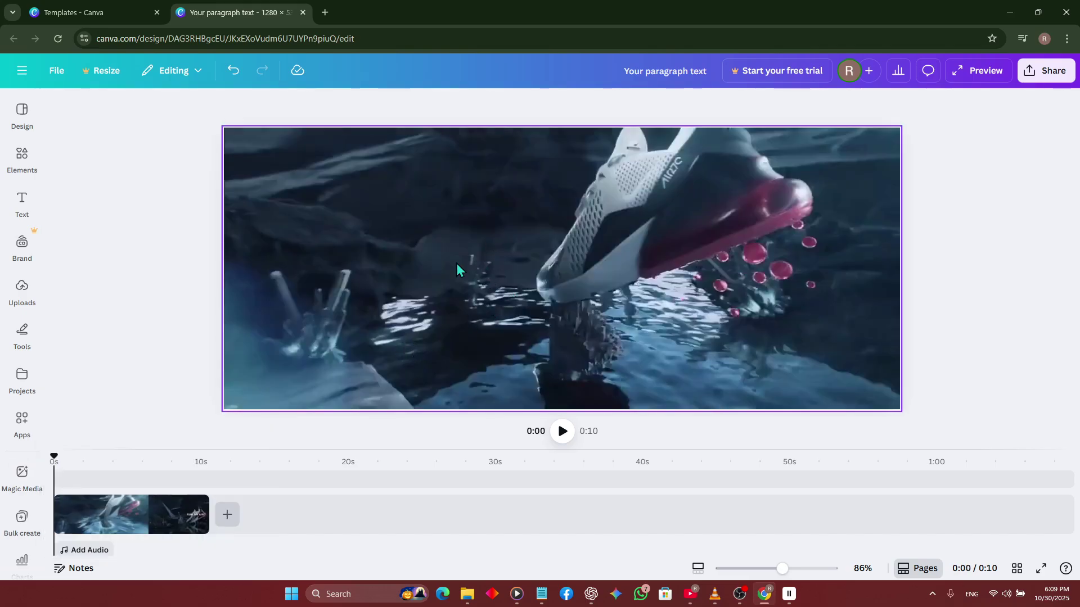
right_click(393, 274)
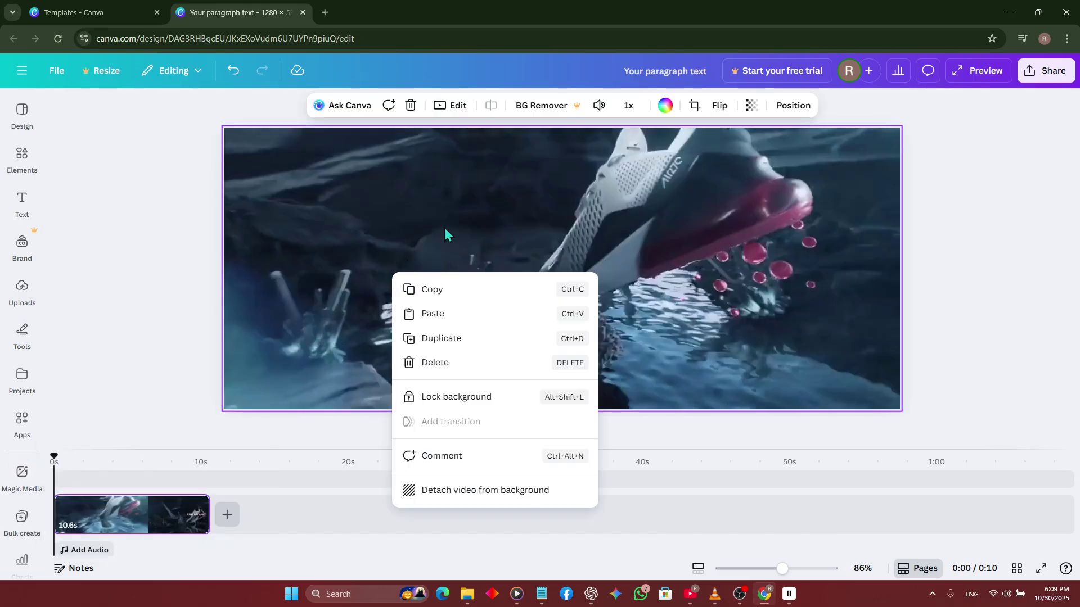
left_click(490, 109)
left_click_drag(52, 460, 94, 461)
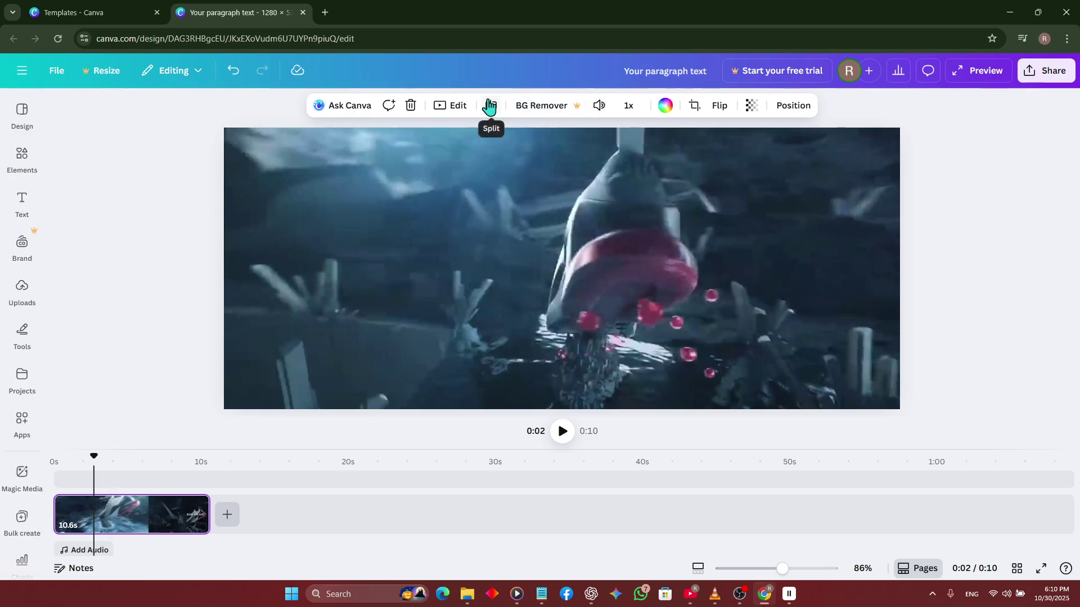